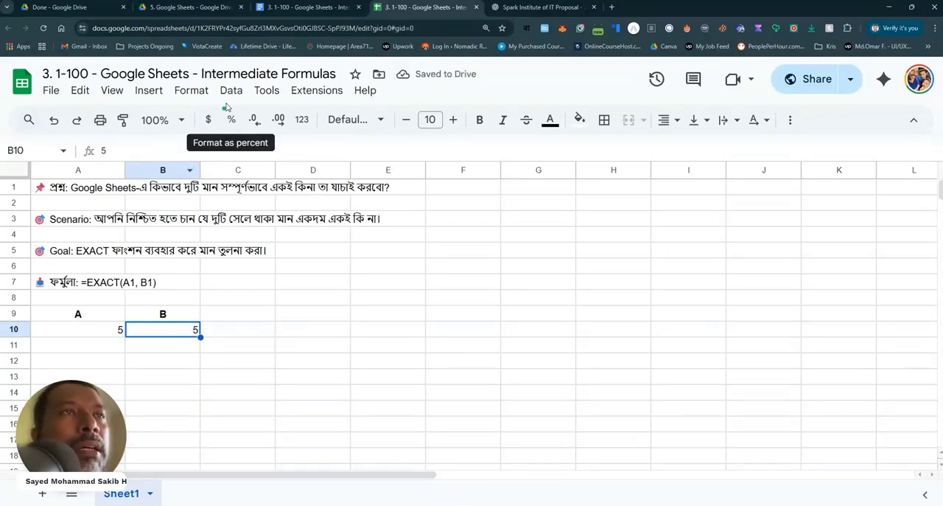
Apply the Number format to cell B10 so its value displays with two decimal places
click(187, 94)
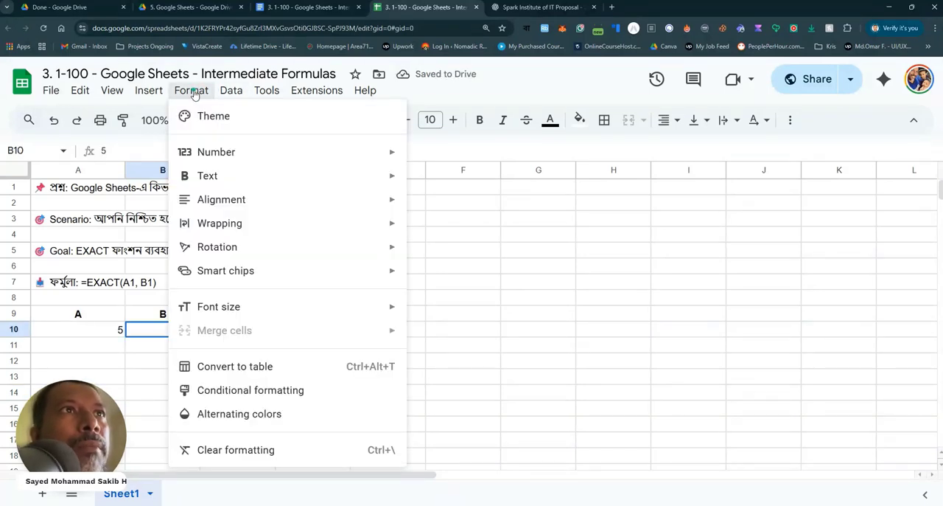
mouse_move(225, 151)
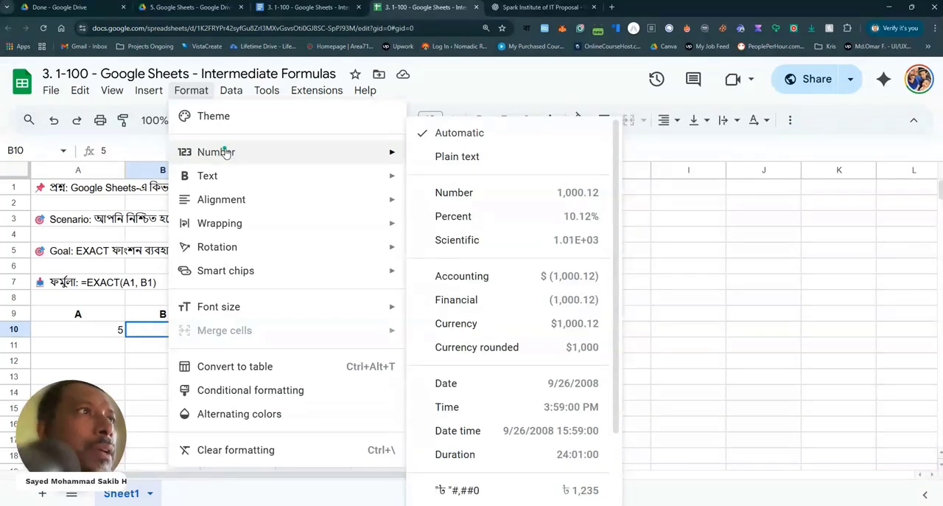
click(515, 200)
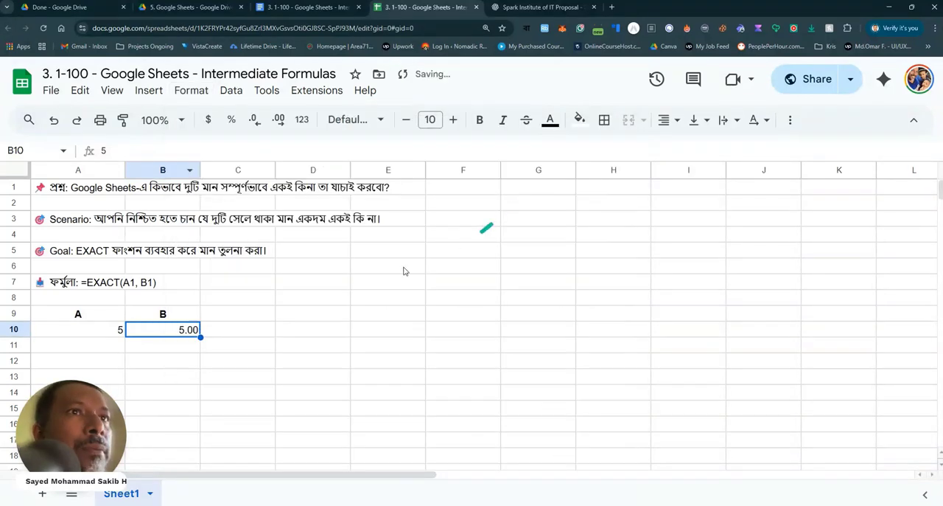
click(173, 380)
Compare the contents and displayed formats of cells A10 and B10
click(109, 330)
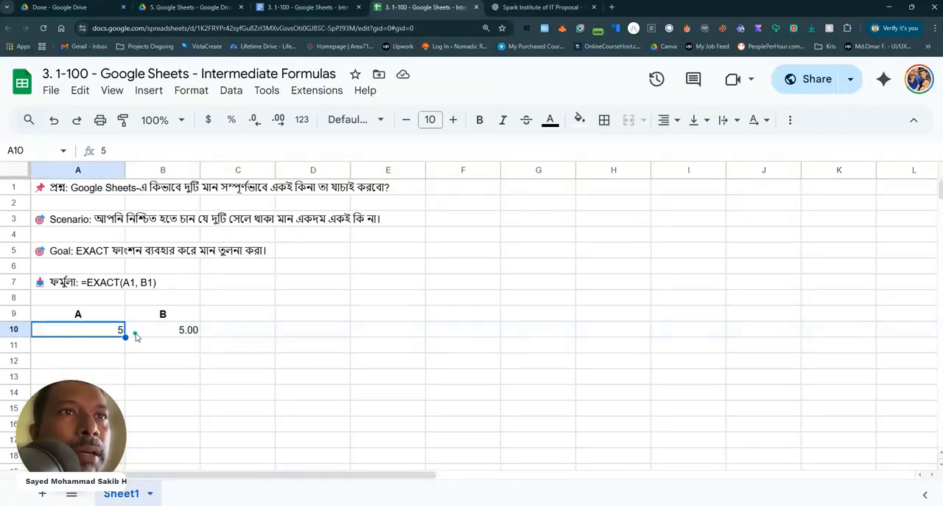
click(192, 334)
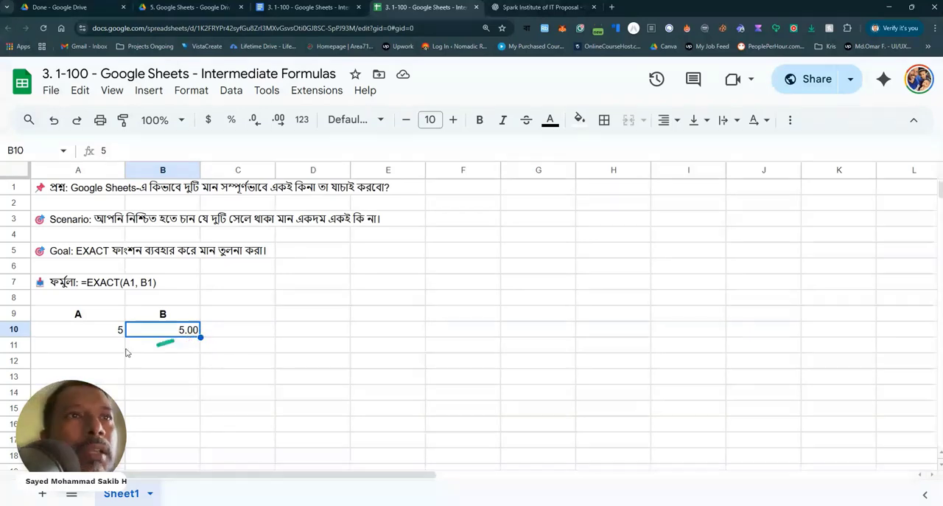
click(121, 331)
click(156, 331)
Enter the formula =EXACT(A10,B10) in cell C10 to compare the two values
click(228, 332)
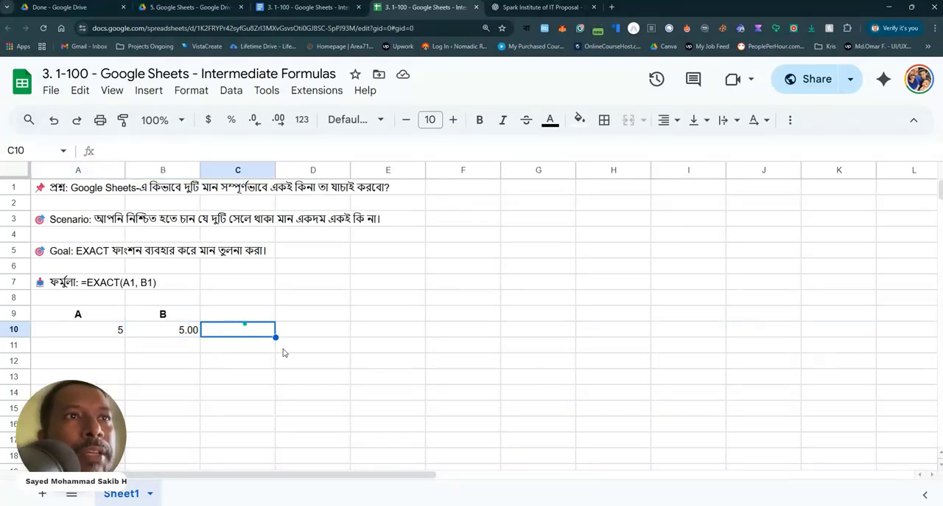
drag(172, 337, 208, 336)
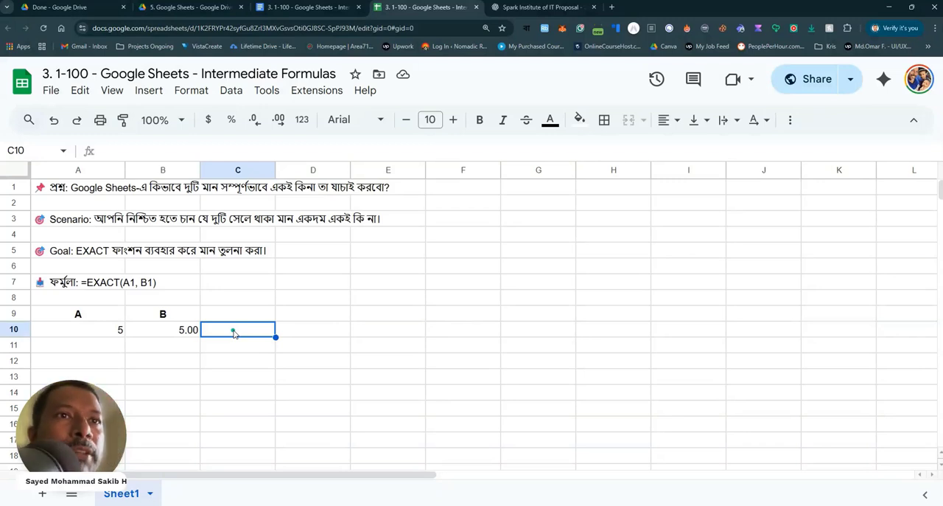
text(=)
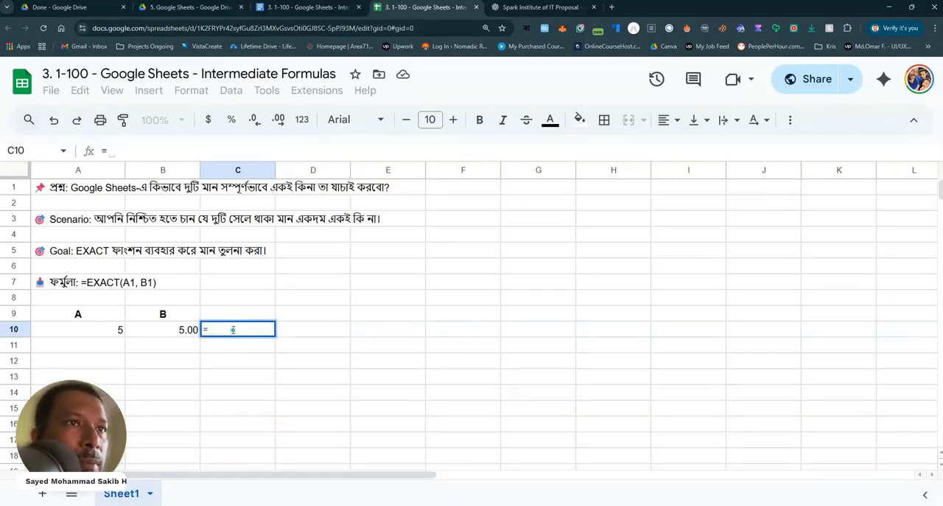
text(exact)
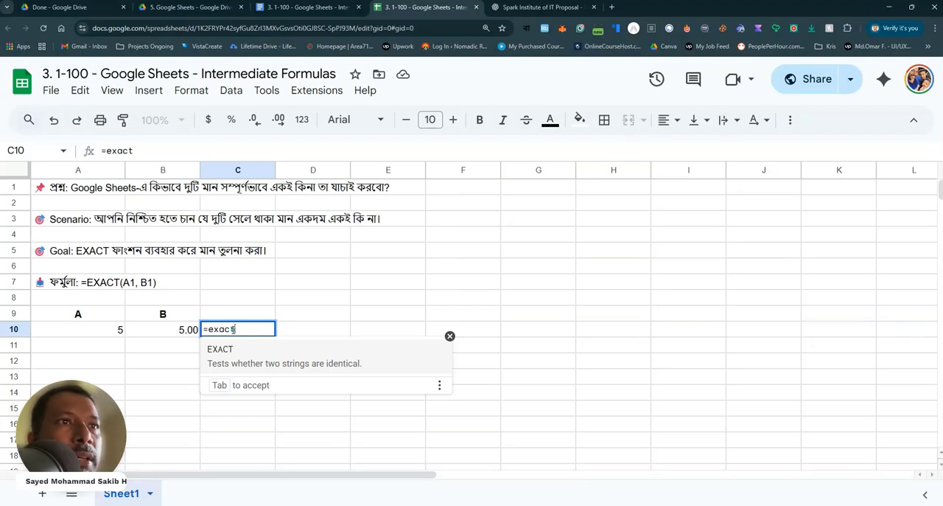
click(294, 370)
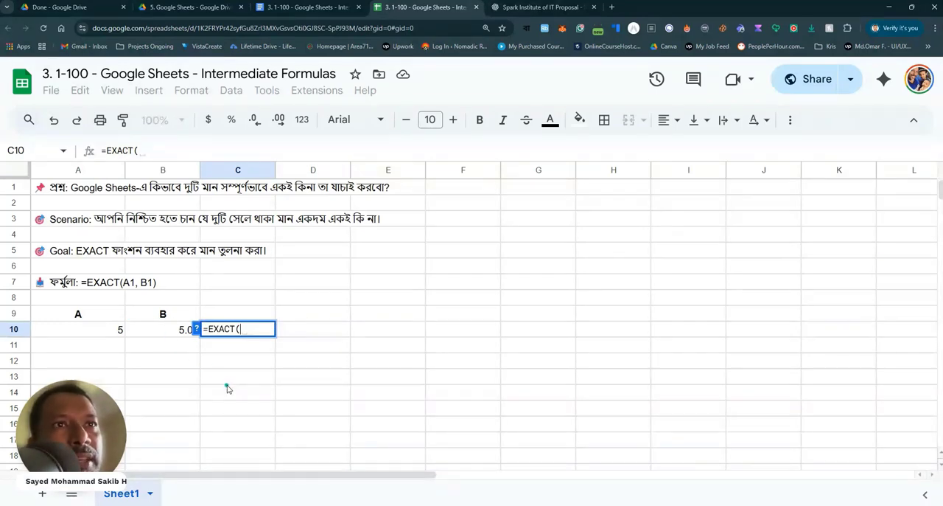
click(101, 330)
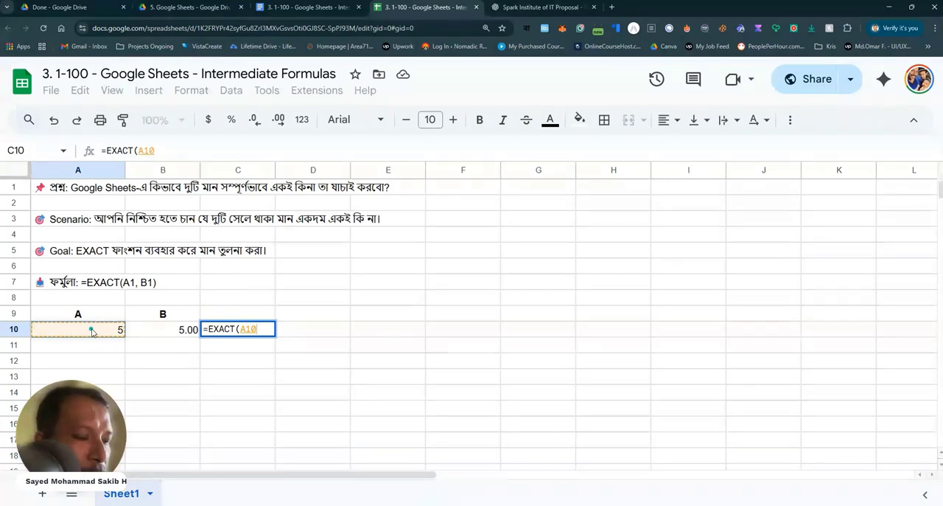
text(,)
click(156, 330)
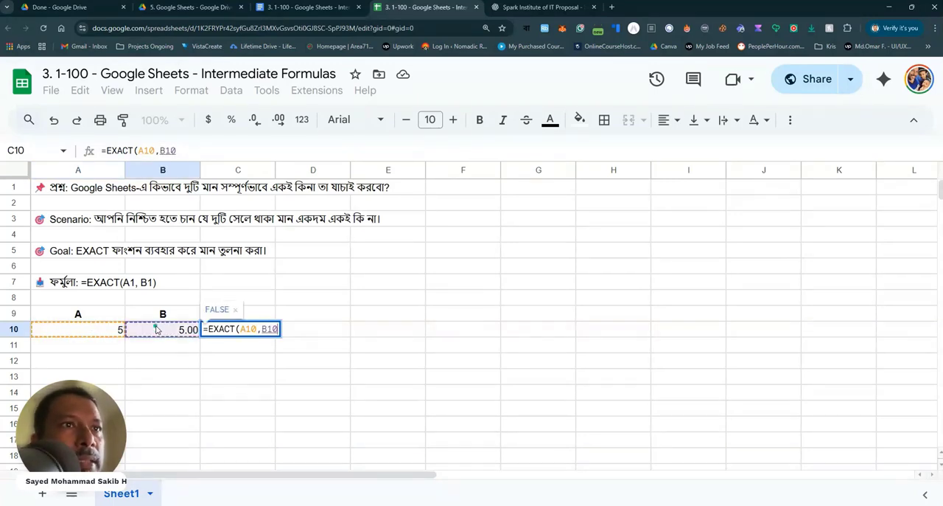
text())
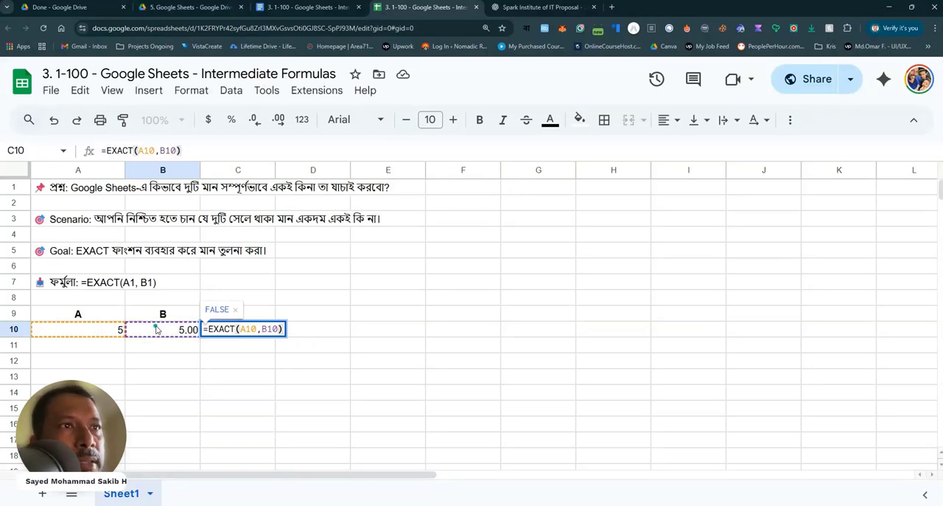
key(Return)
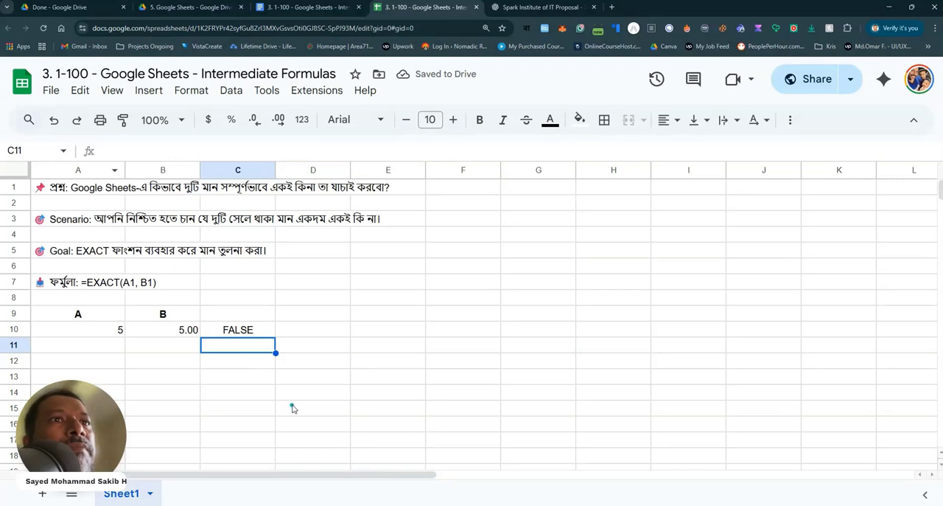
Enter test pairs in columns A and B: 6 and 7 in row 11, 5 and 5 in row 12, 8 and 8 in row 13
click(120, 348)
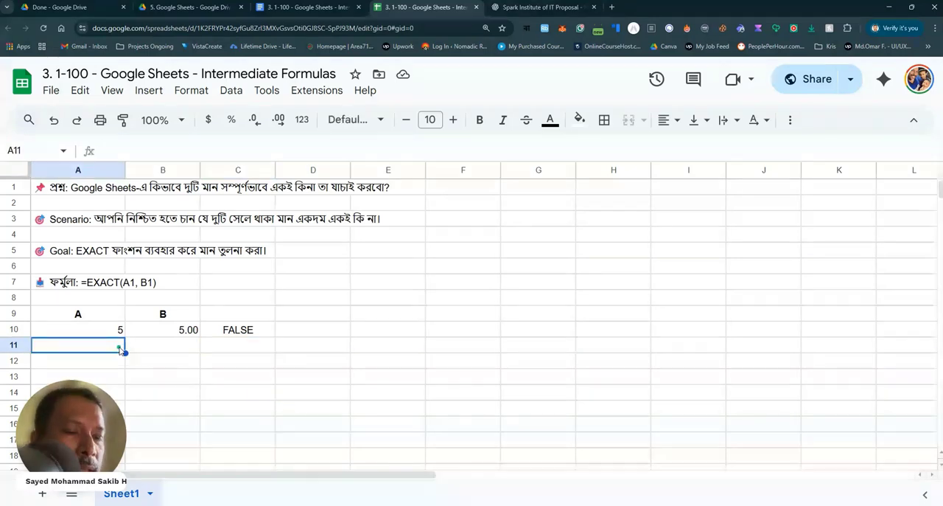
text(6)
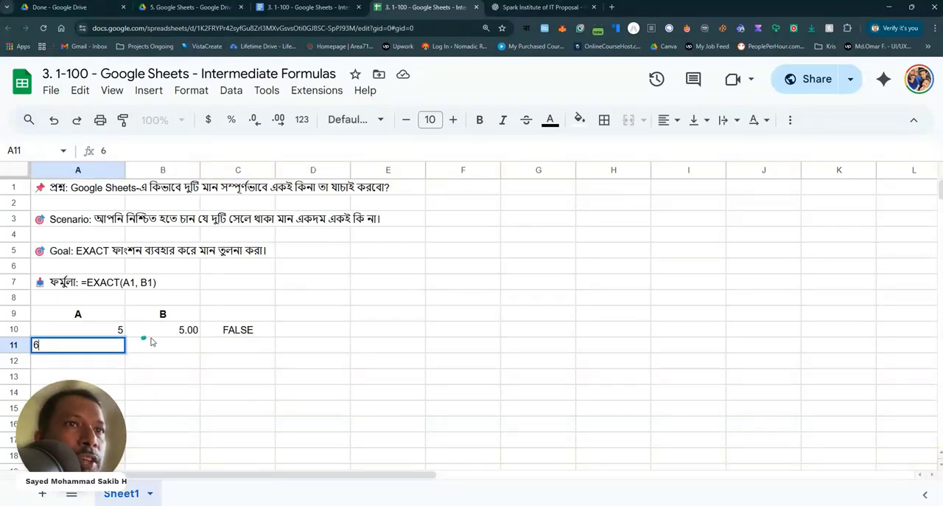
click(173, 352)
text(7)
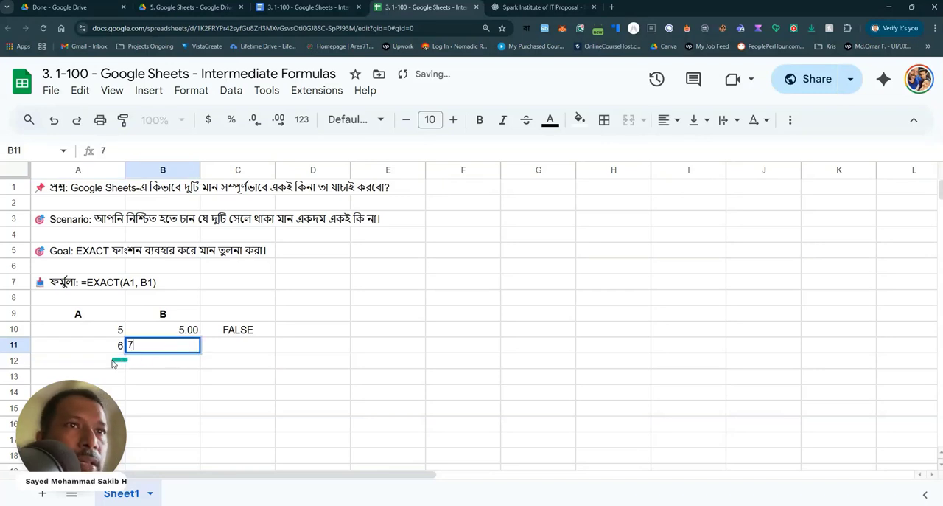
click(114, 360)
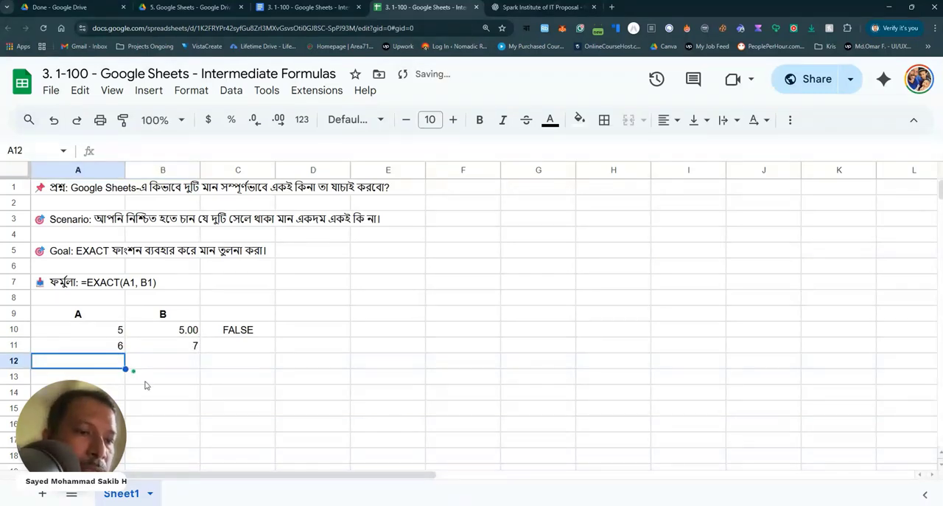
text(5)
click(191, 362)
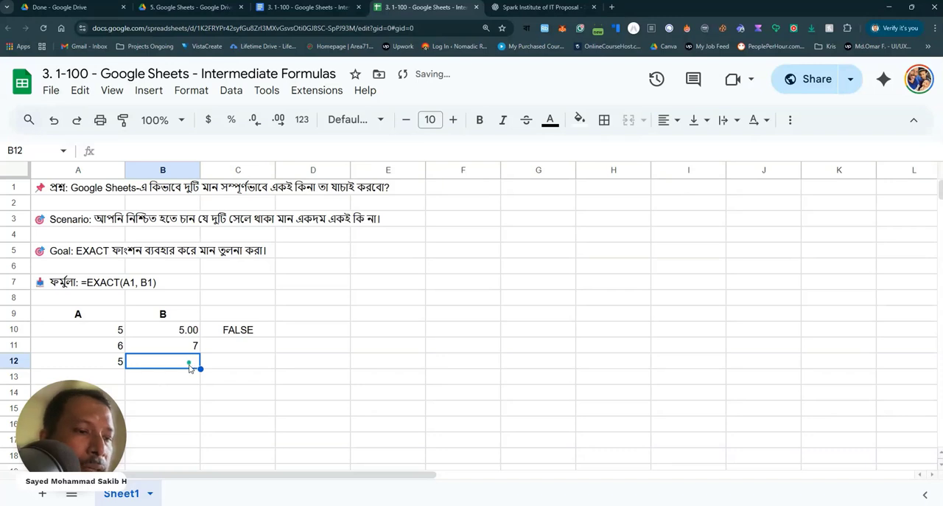
text(5)
click(122, 376)
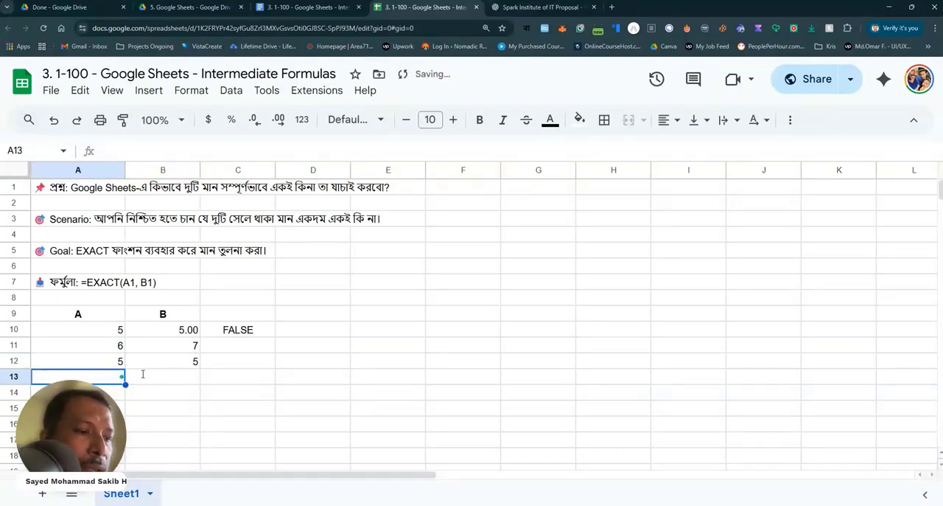
text(8)
click(186, 382)
text(8)
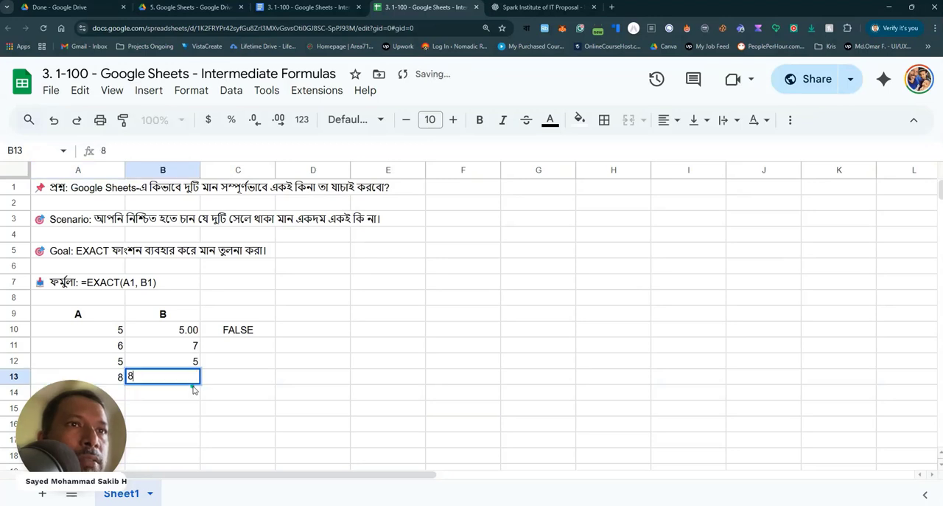
Fill the EXACT formula from C10 down through C13
click(232, 393)
click(240, 330)
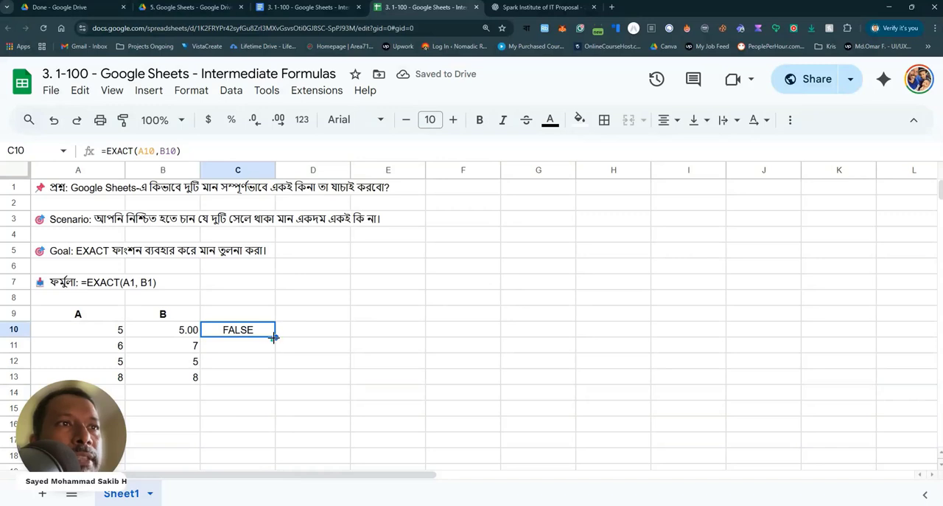
drag(275, 336, 274, 377)
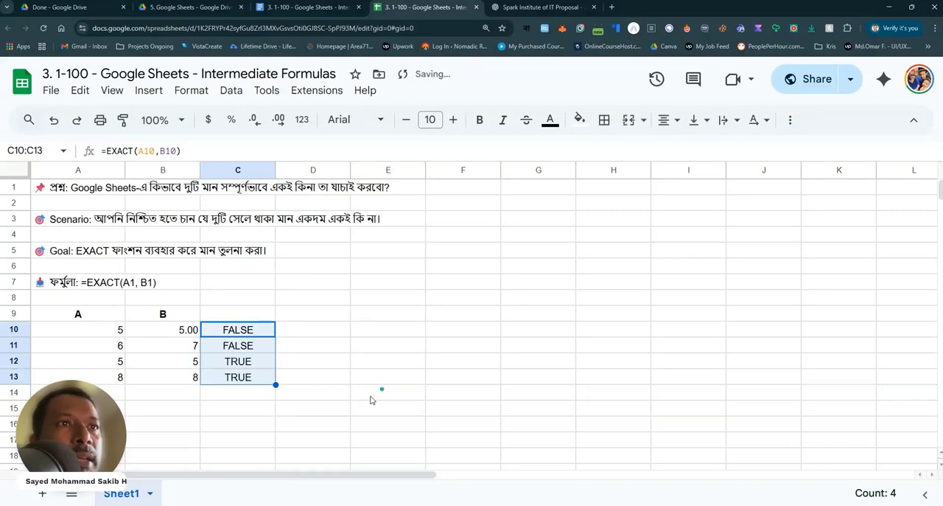
Check the copied formulas in C12 and C13, and compare the A11 and B11 values with the result in C11
click(233, 361)
click(237, 377)
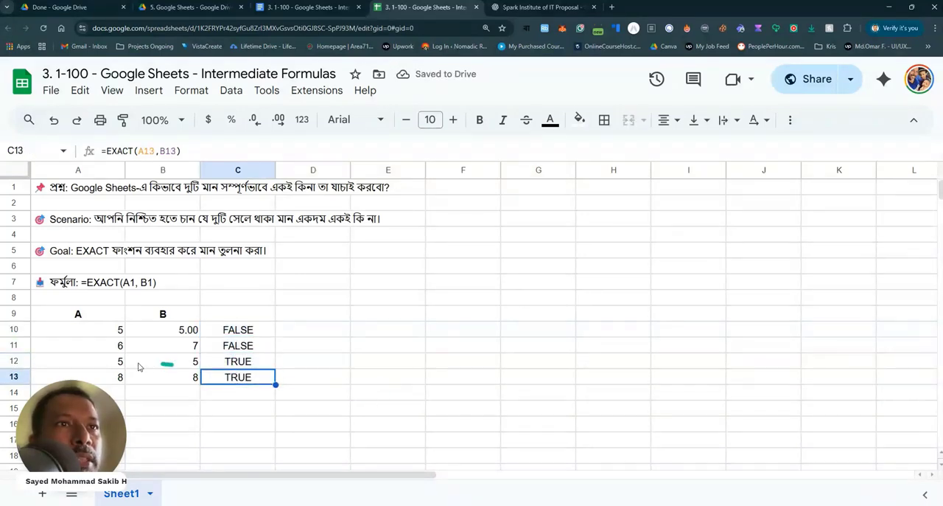
click(122, 345)
click(156, 344)
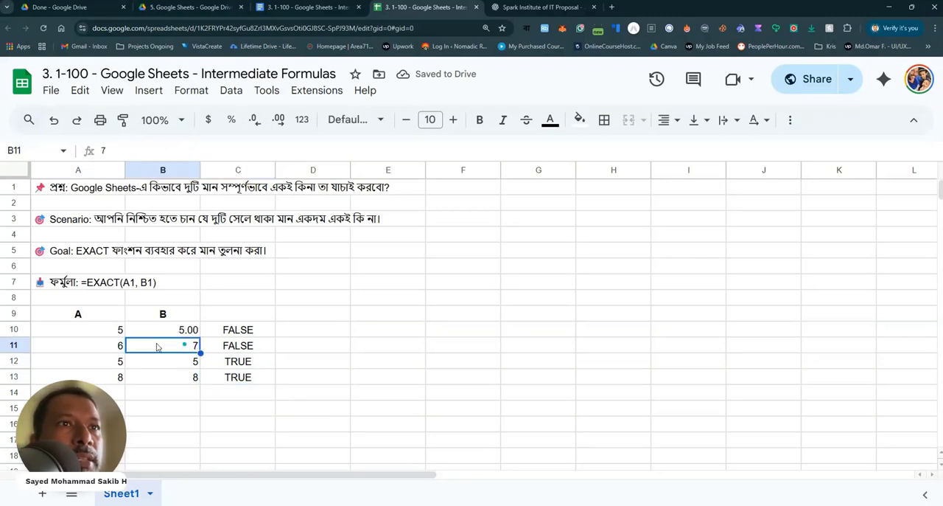
click(107, 351)
click(188, 347)
click(116, 344)
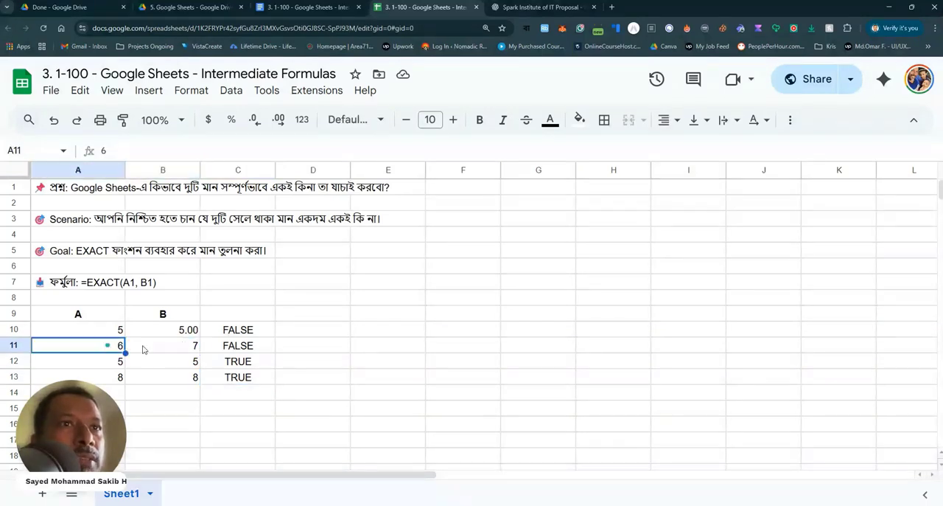
click(127, 347)
click(103, 347)
click(227, 351)
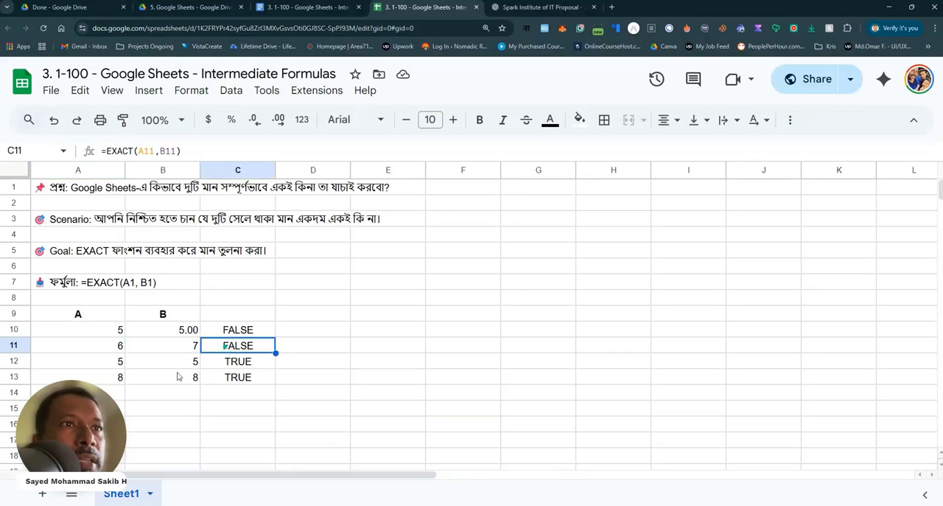
Compare the value pairs in rows 12 and 10, checking the row 12 pair against the EXACT result in C12
click(118, 364)
click(180, 362)
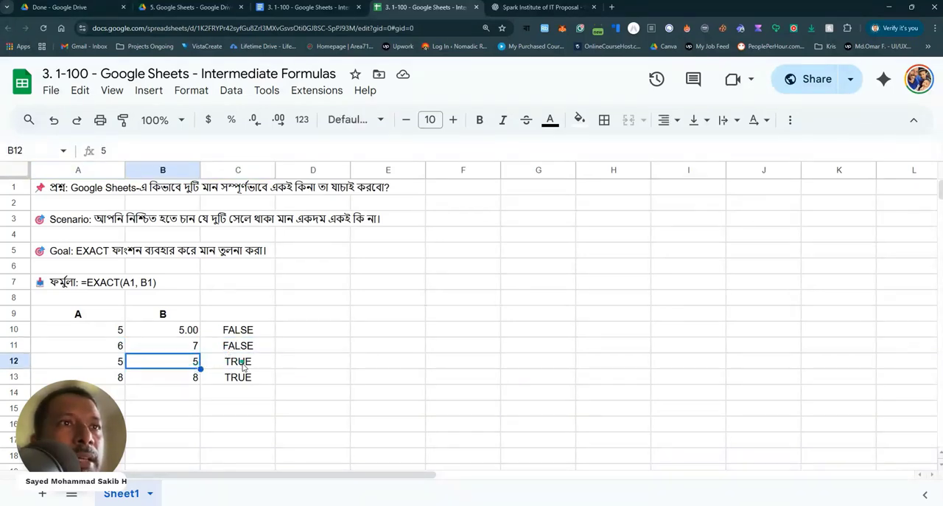
click(243, 364)
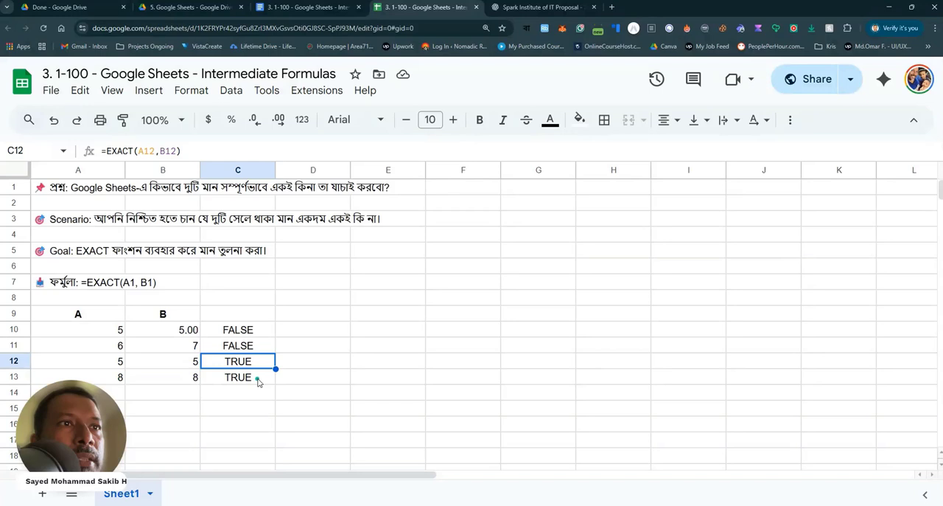
click(120, 331)
click(189, 333)
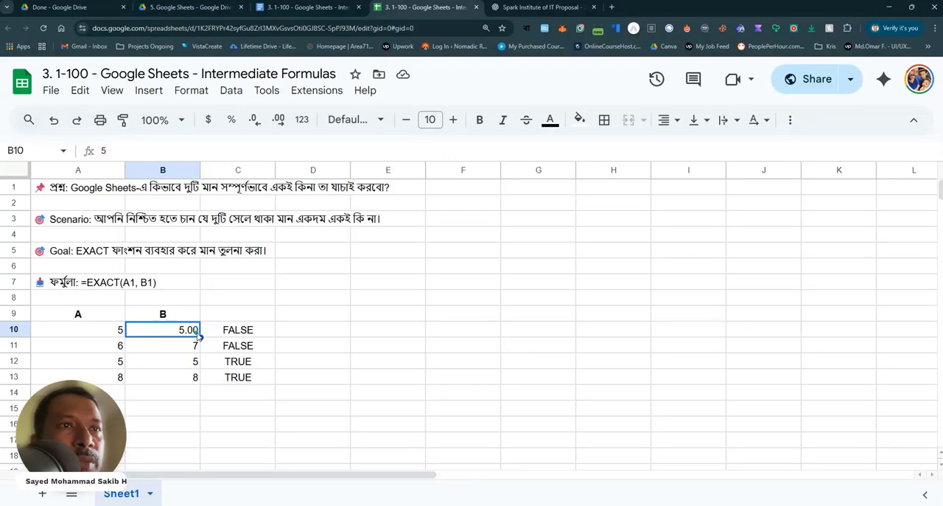
click(123, 335)
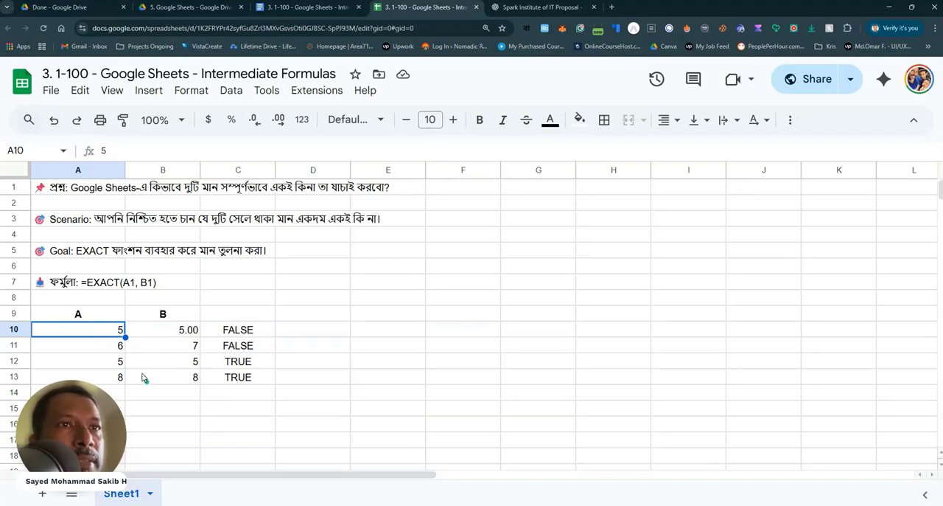
click(118, 361)
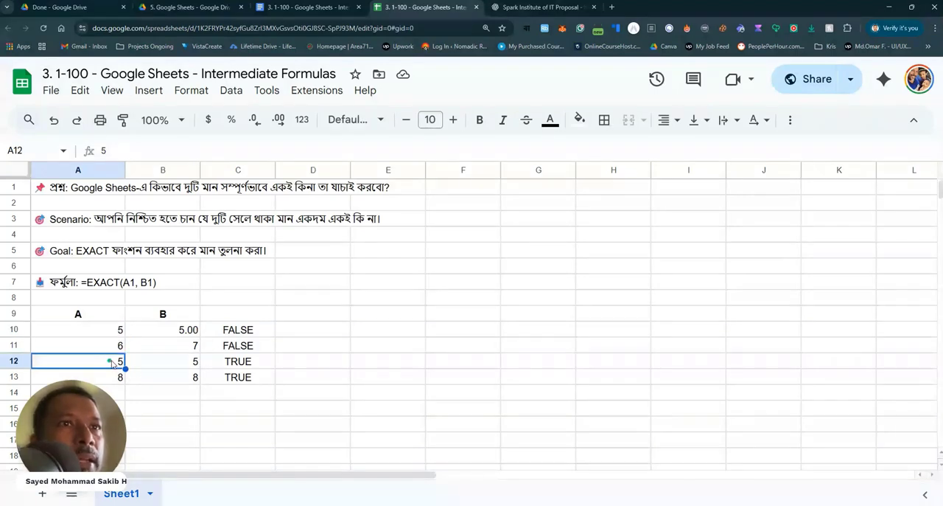
click(159, 365)
click(120, 359)
click(151, 361)
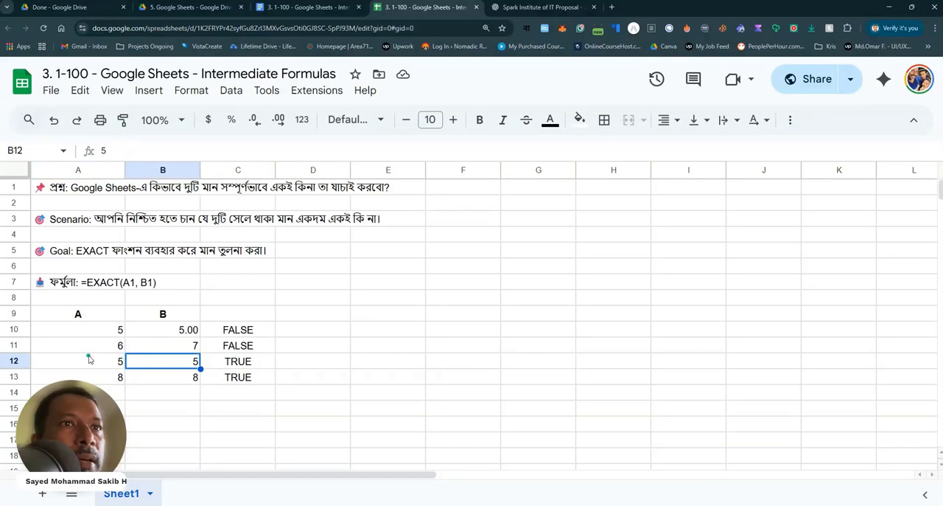
click(99, 361)
click(158, 365)
click(120, 361)
click(158, 365)
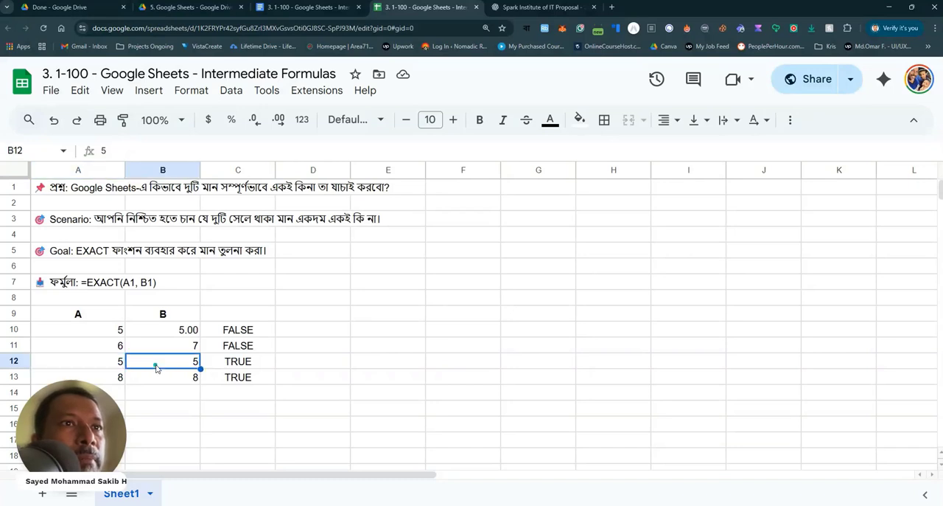
click(231, 361)
Examine the row 13 pair with its EXACT result, and recheck the pairs in rows 10 and 11
click(118, 377)
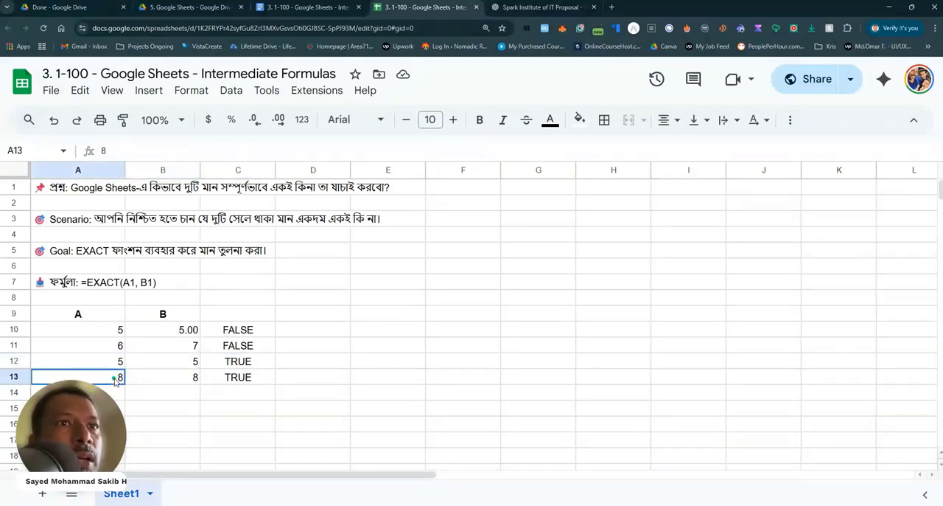
click(129, 377)
click(121, 377)
click(171, 379)
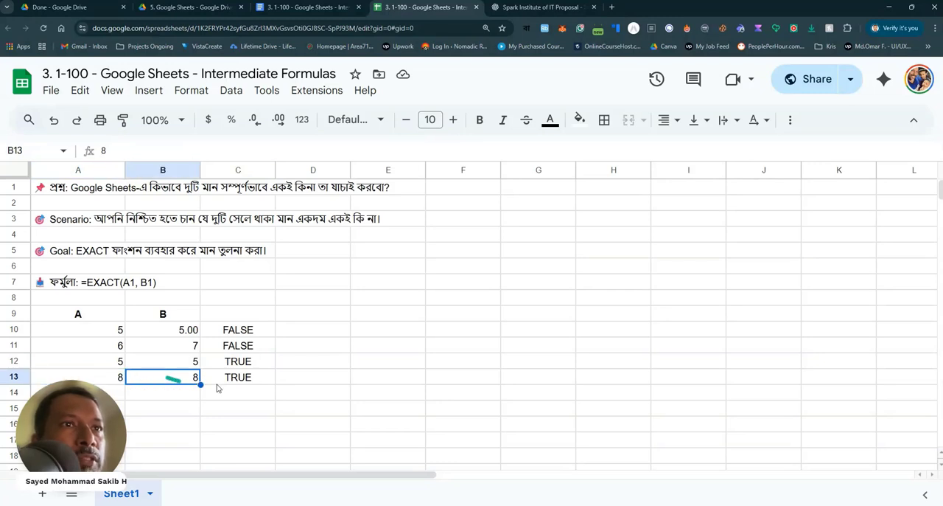
click(230, 380)
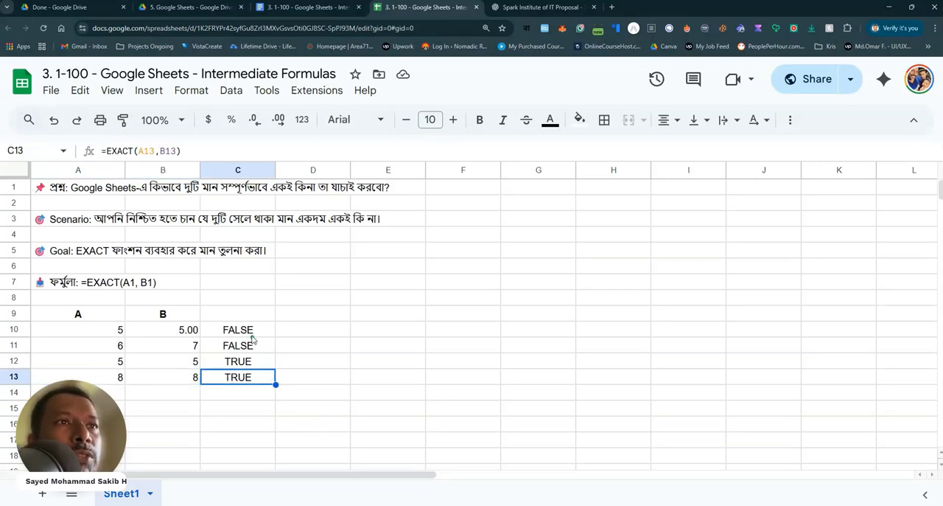
drag(116, 330, 177, 331)
click(234, 330)
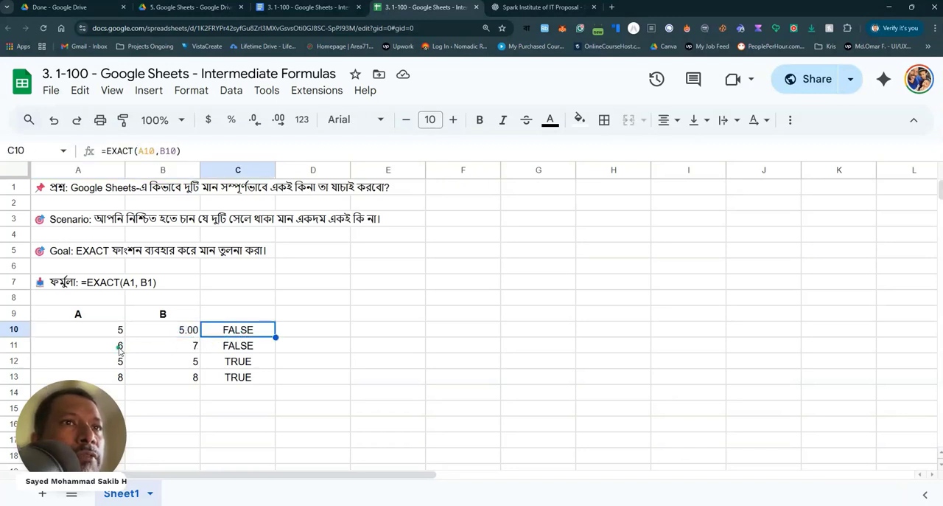
drag(110, 345, 180, 343)
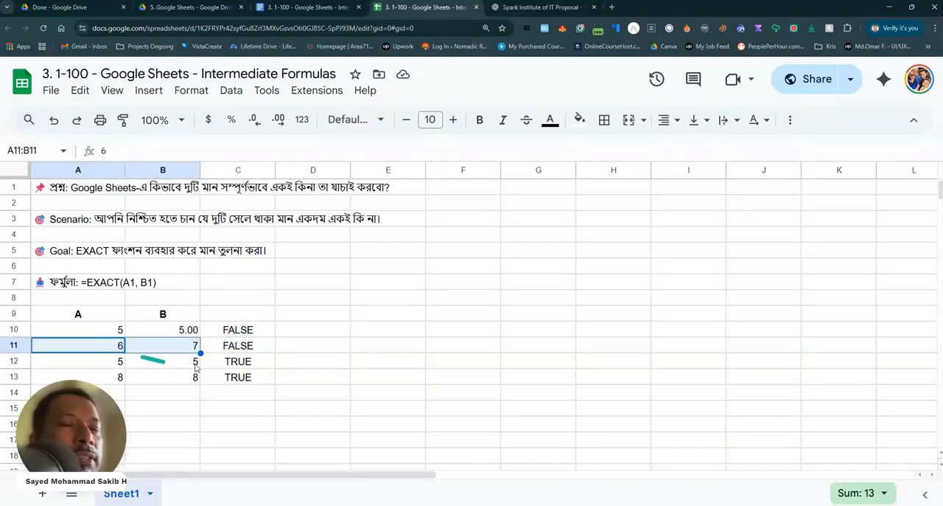